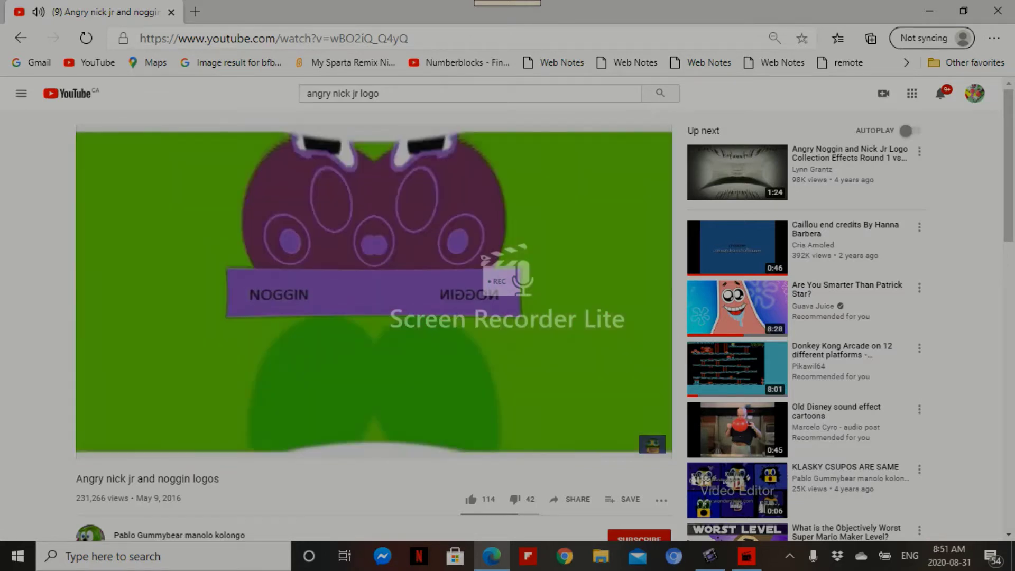
Raise the system volume while the logo video is open.
key(XF86AudioRaiseVolume)
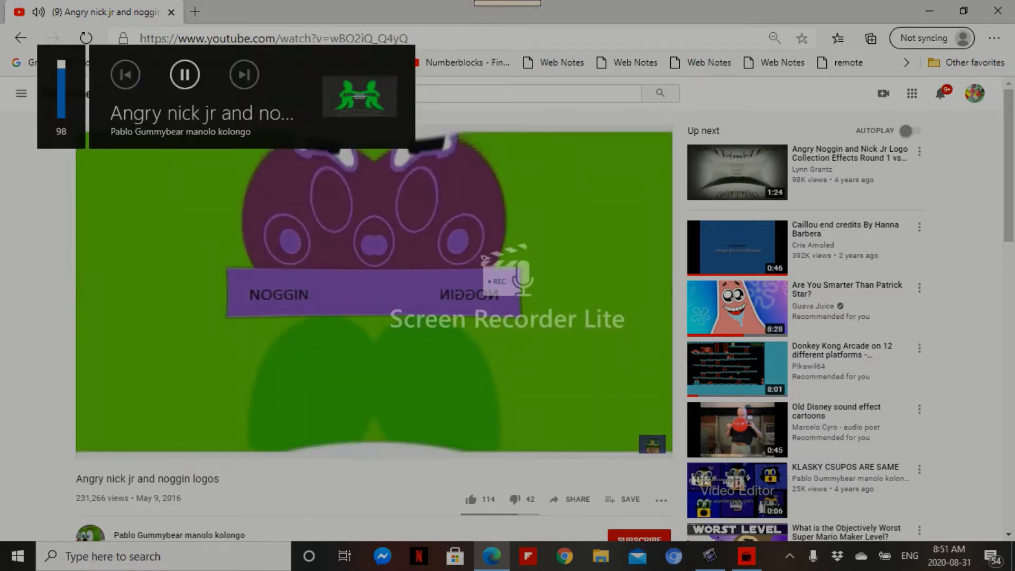
key(XF86AudioRaiseVolume)
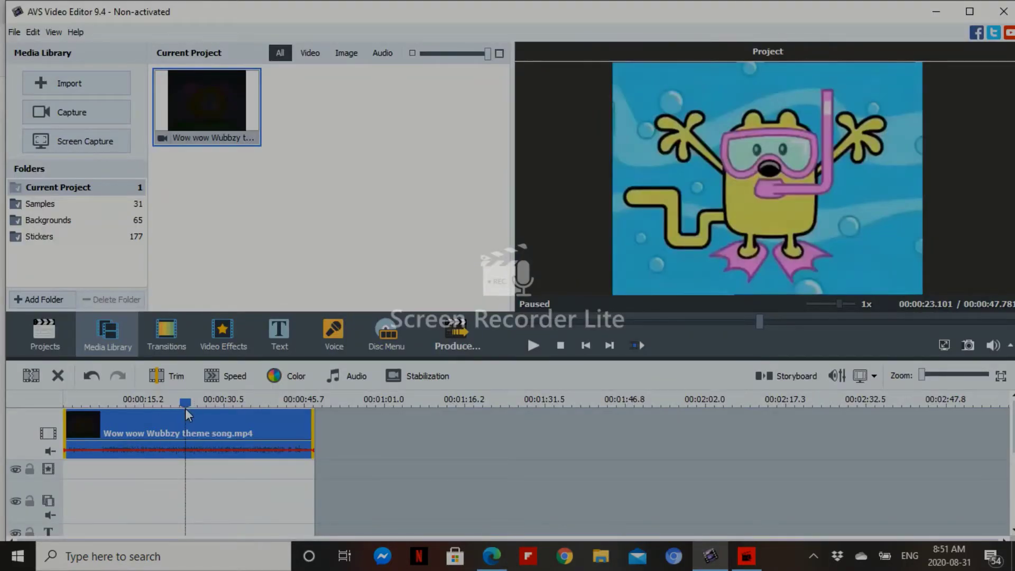
Return the playhead to the start of the theme song clip and set its colour correction hue to -119.
drag(184, 410, 65, 404)
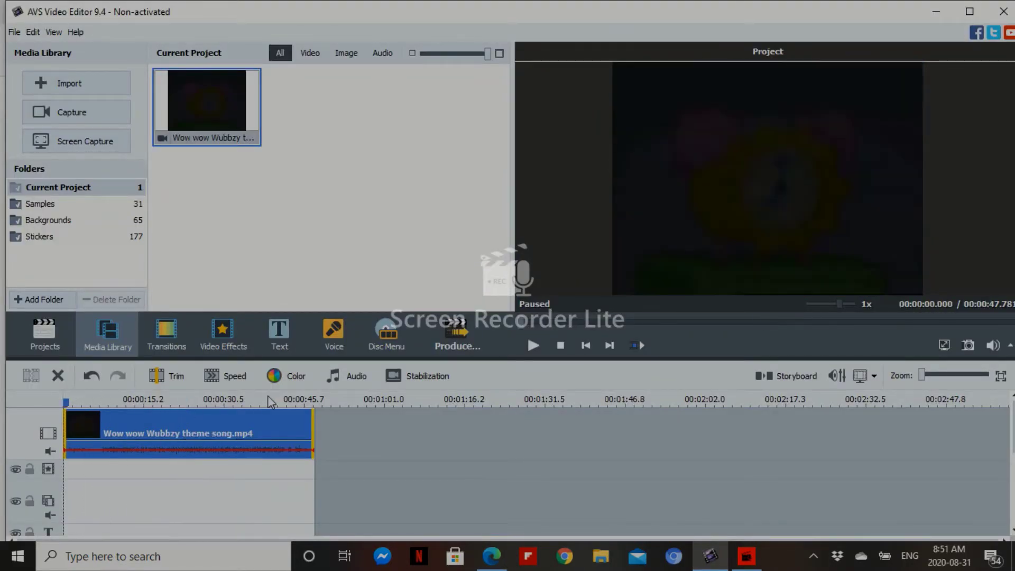
click(273, 376)
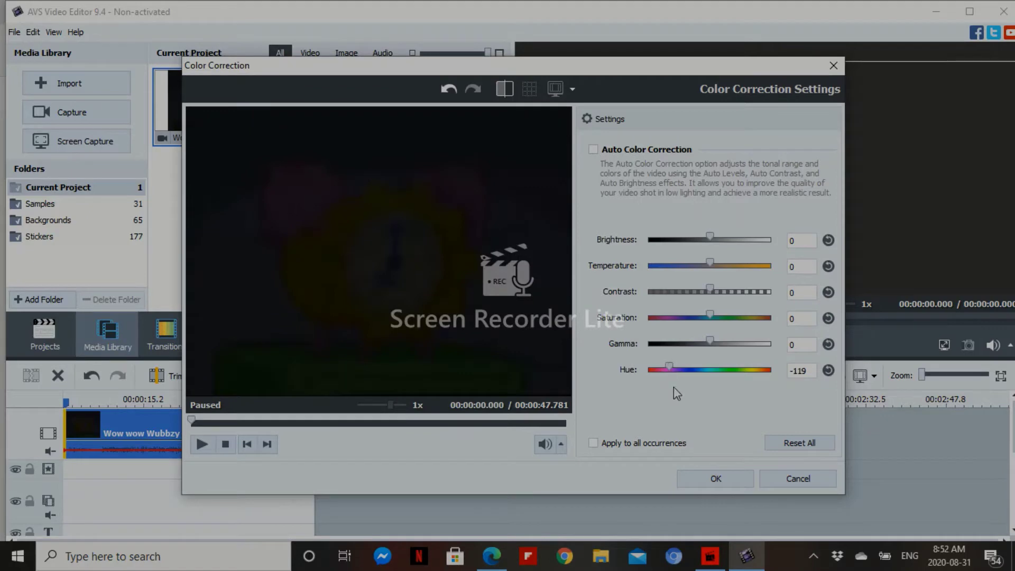
click(711, 484)
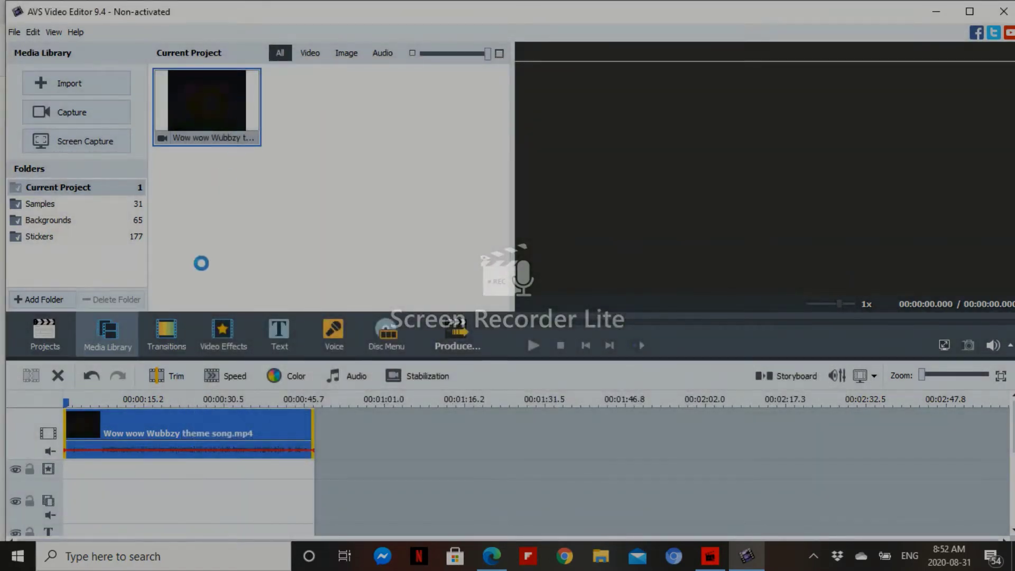
Apply the Invert video effect over the full length of the theme song clip.
click(234, 325)
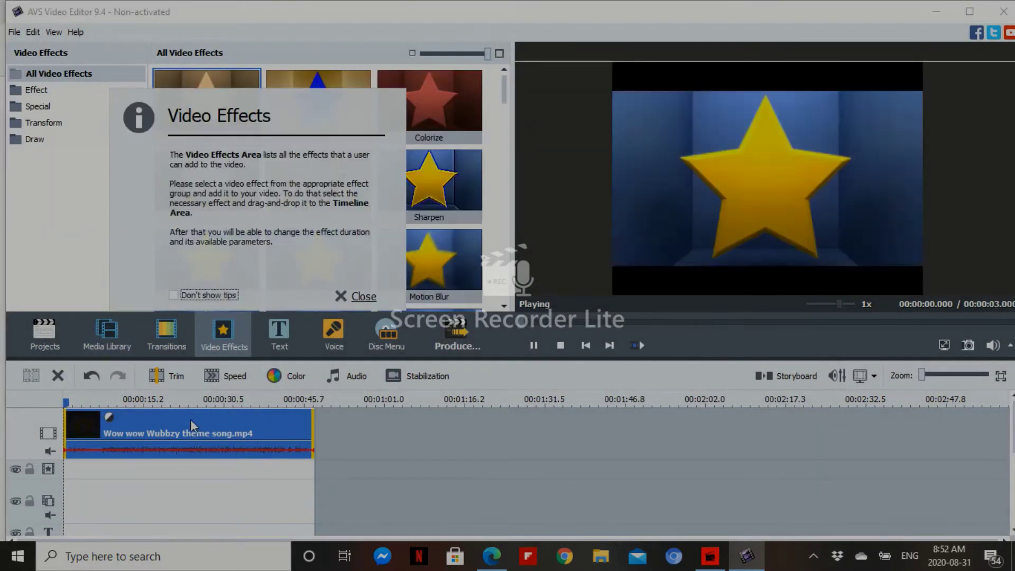
click(359, 296)
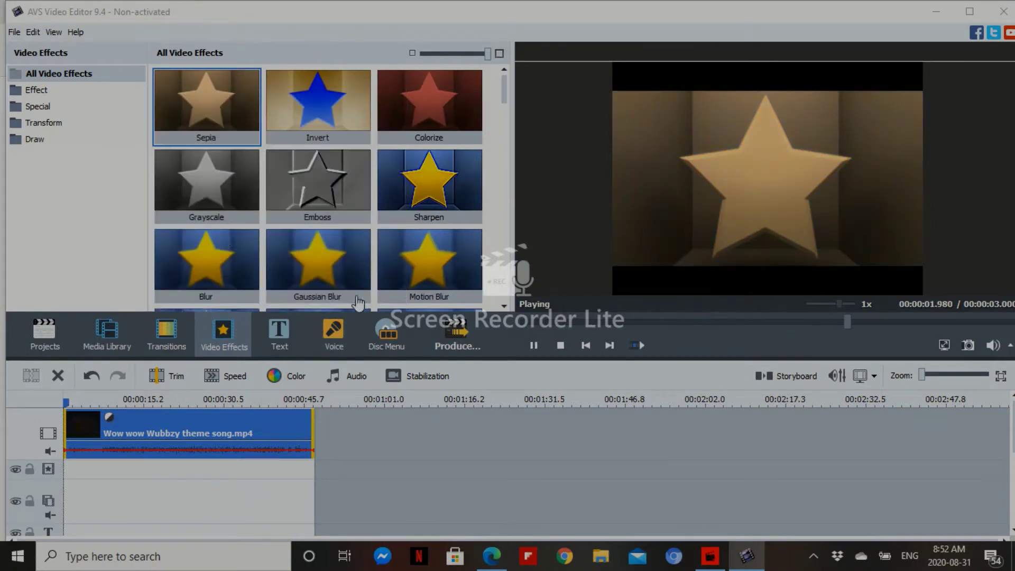
drag(317, 103, 315, 464)
click(322, 465)
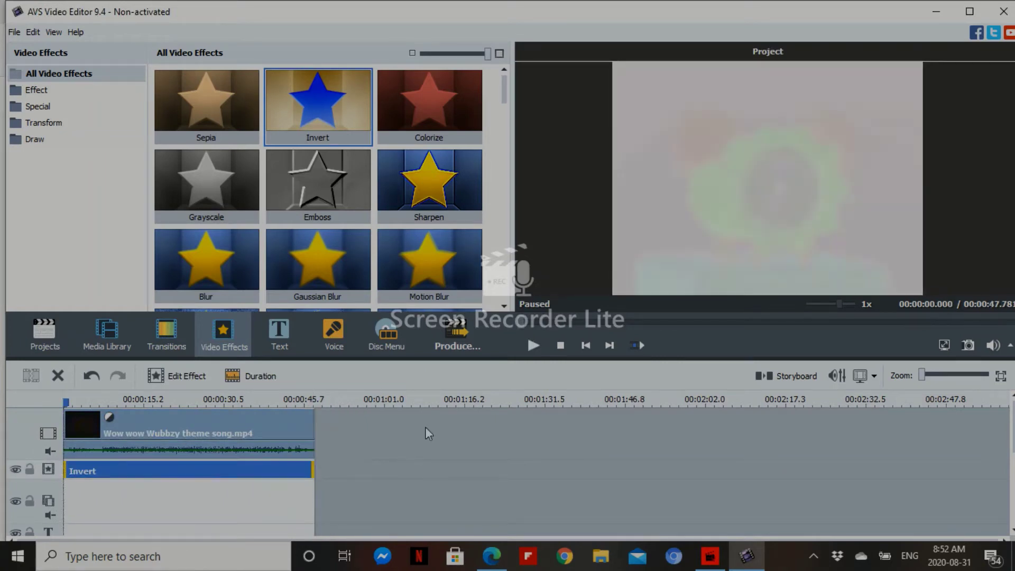
click(738, 322)
drag(731, 324, 493, 329)
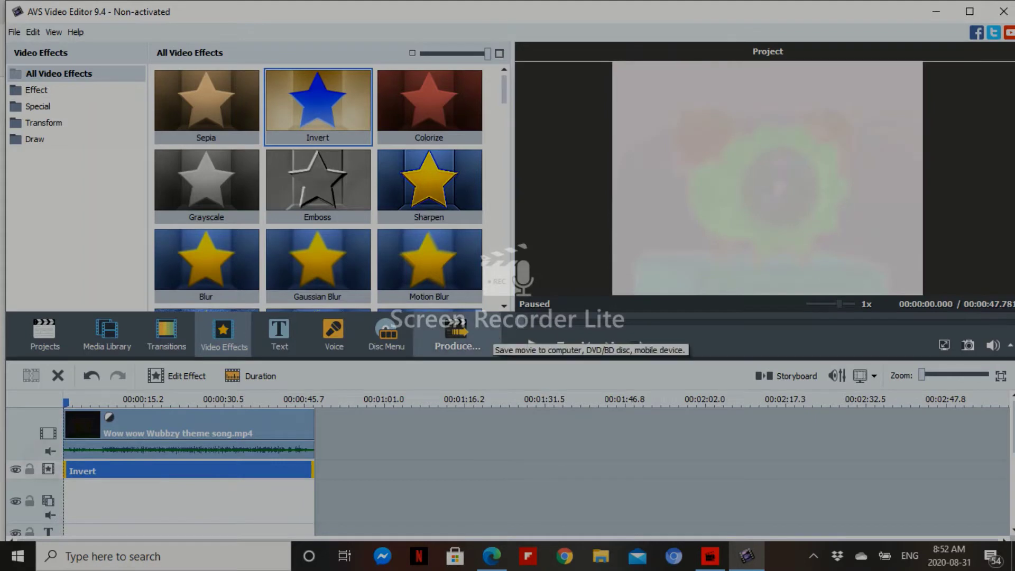
Add two more video effects lines to the timeline beneath the Invert effect.
right_click(67, 462)
click(67, 530)
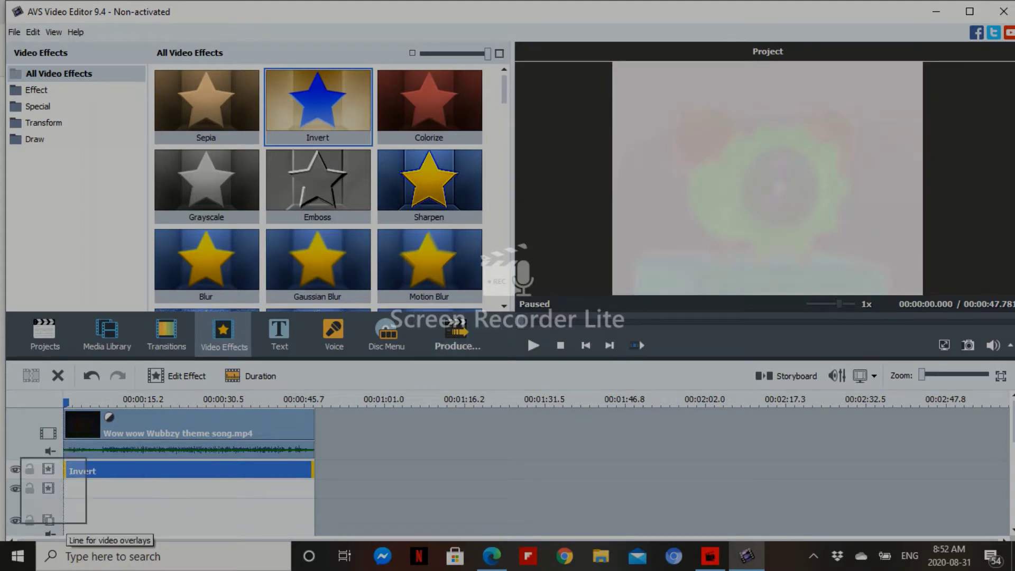
right_click(55, 496)
click(109, 463)
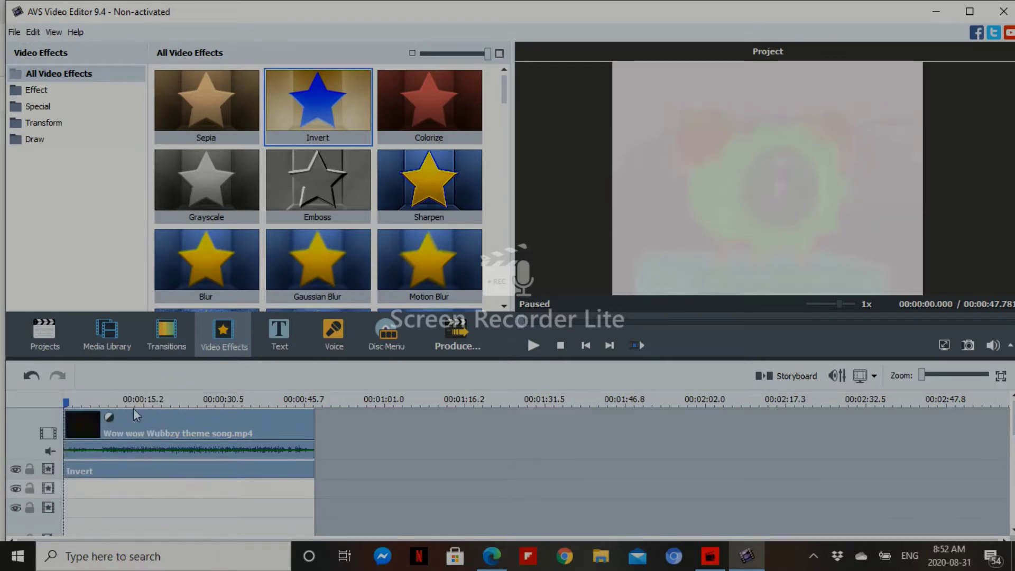
Place the Sphere effect on the second effects line and trim it to end with the video clip.
drag(508, 87, 518, 235)
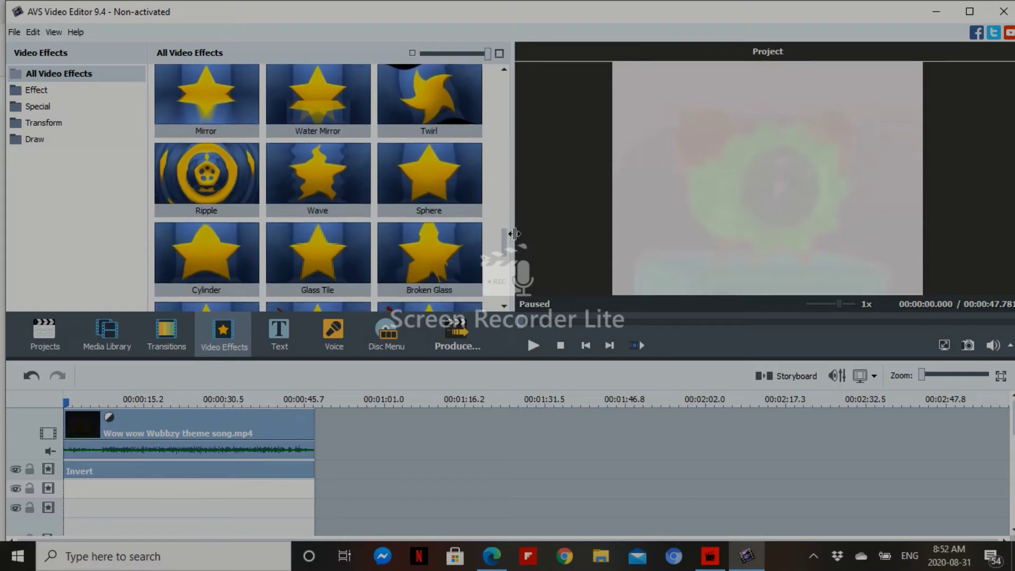
drag(452, 167, 102, 484)
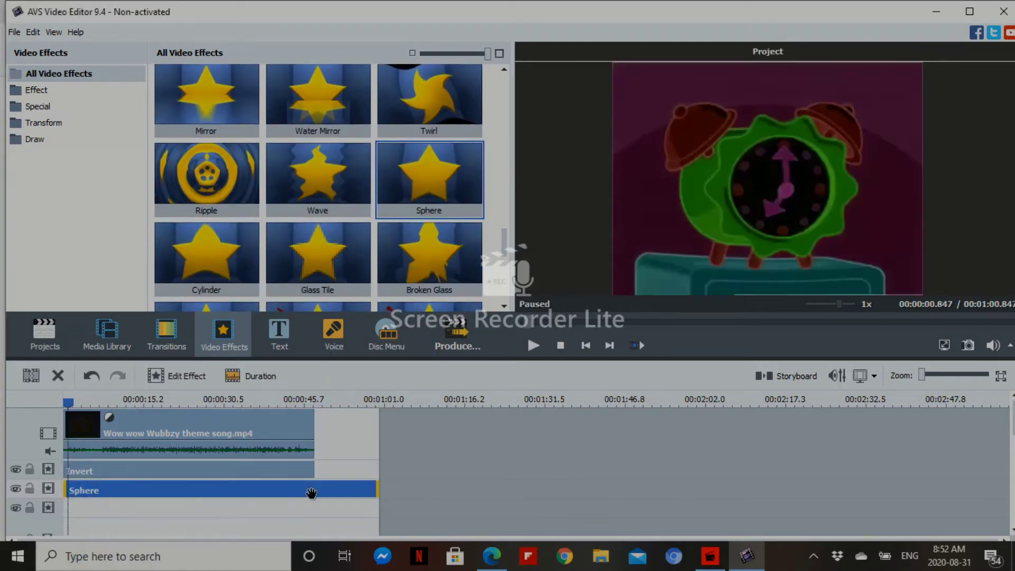
drag(382, 490, 313, 491)
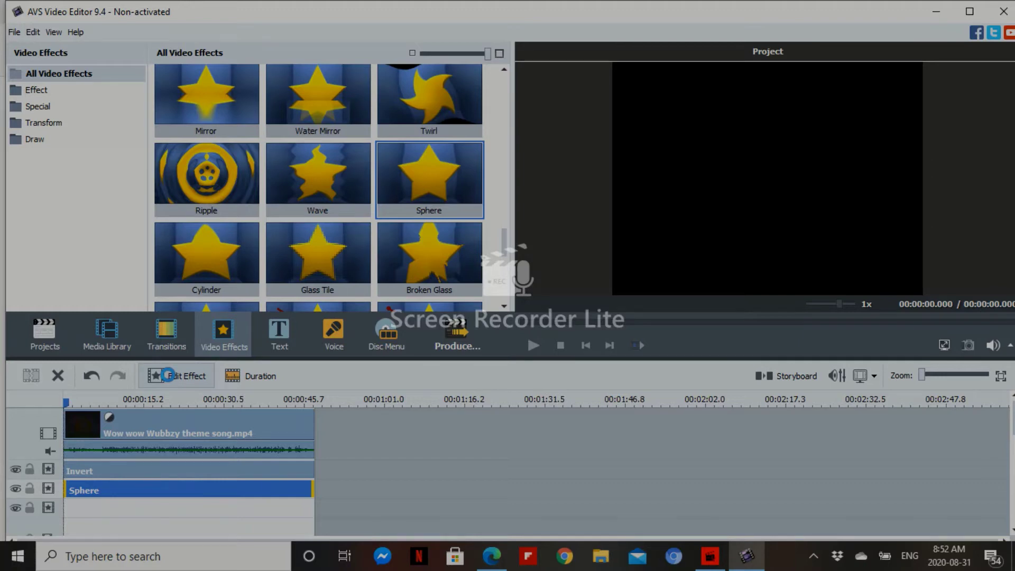
Set the Sphere effect's degree to 10 and shift its ellipse halfway off the left edge of the frame.
click(168, 375)
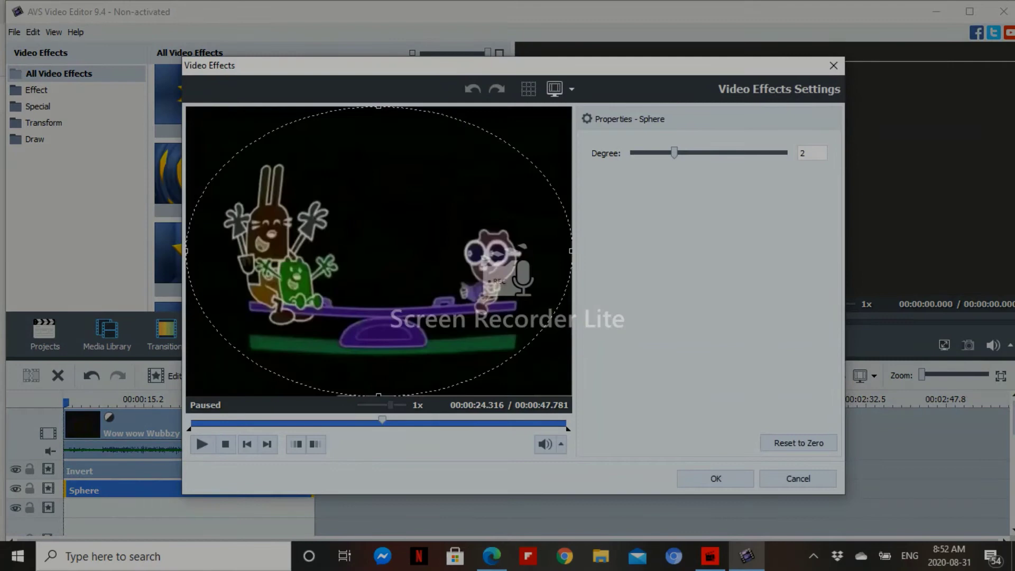
drag(674, 152, 784, 153)
drag(346, 234, 310, 250)
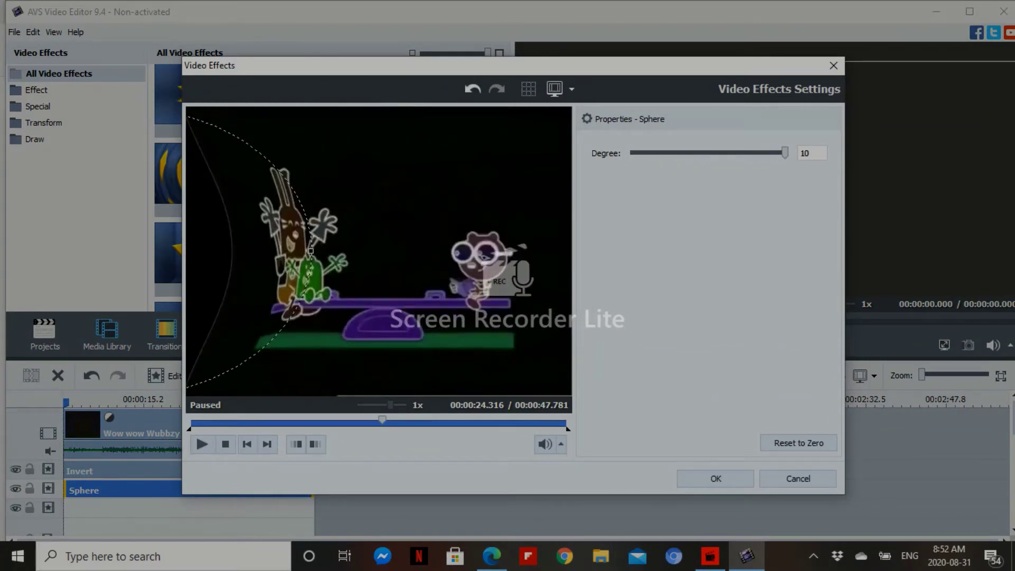
click(708, 478)
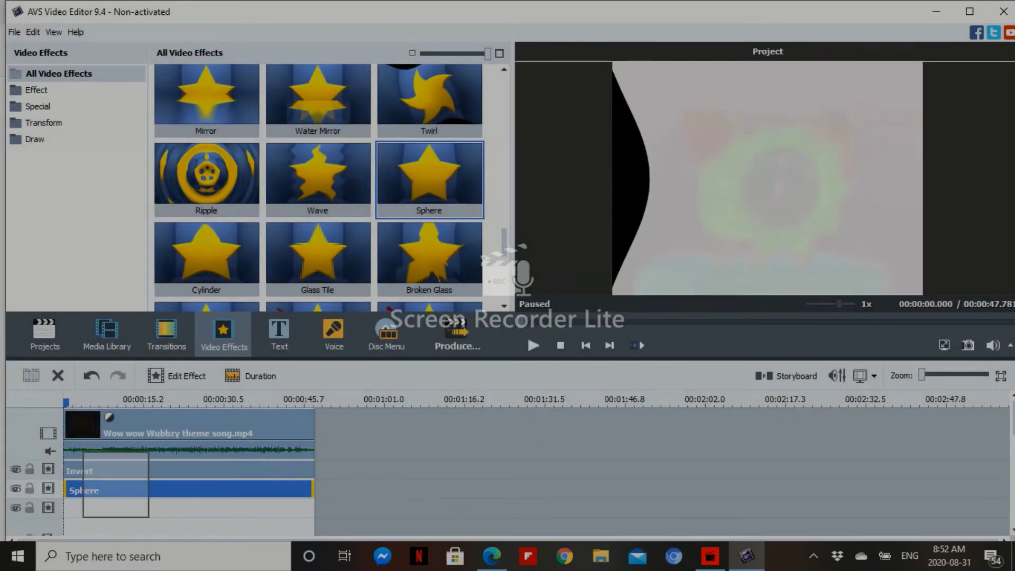
Duplicate the Sphere effect and place the copy on the third effects line, aligned with the clip's start.
right_click(118, 488)
click(178, 462)
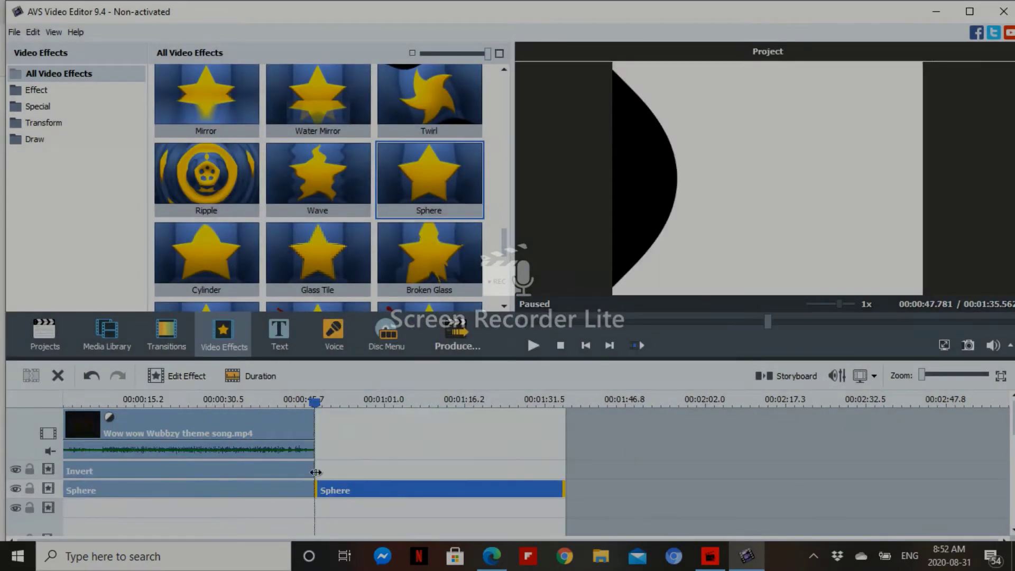
drag(369, 488, 98, 506)
Move the copied Sphere effect's ellipse to the right edge of the frame, opposite the first one.
click(184, 376)
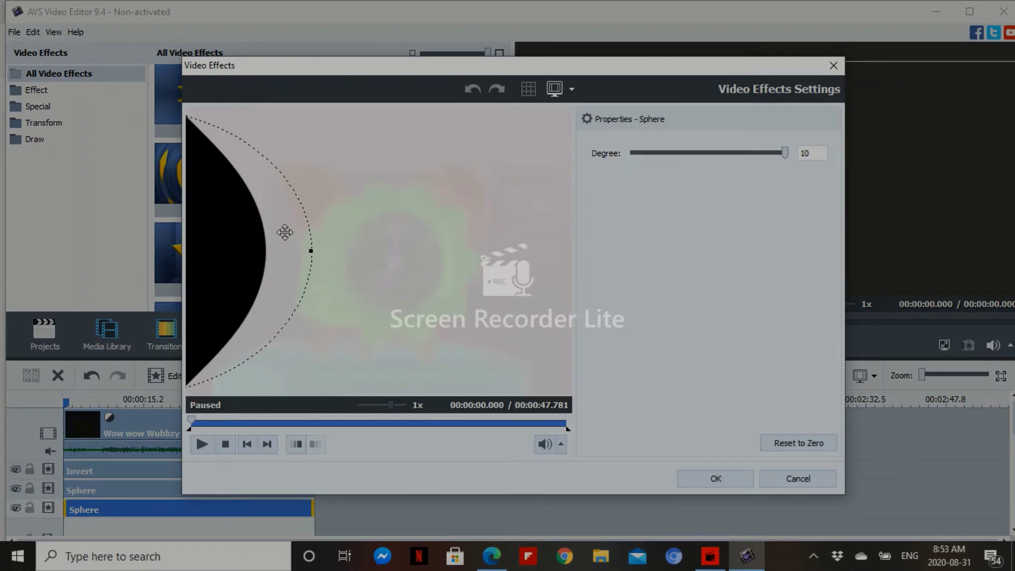
drag(284, 232, 571, 209)
drag(314, 254, 549, 281)
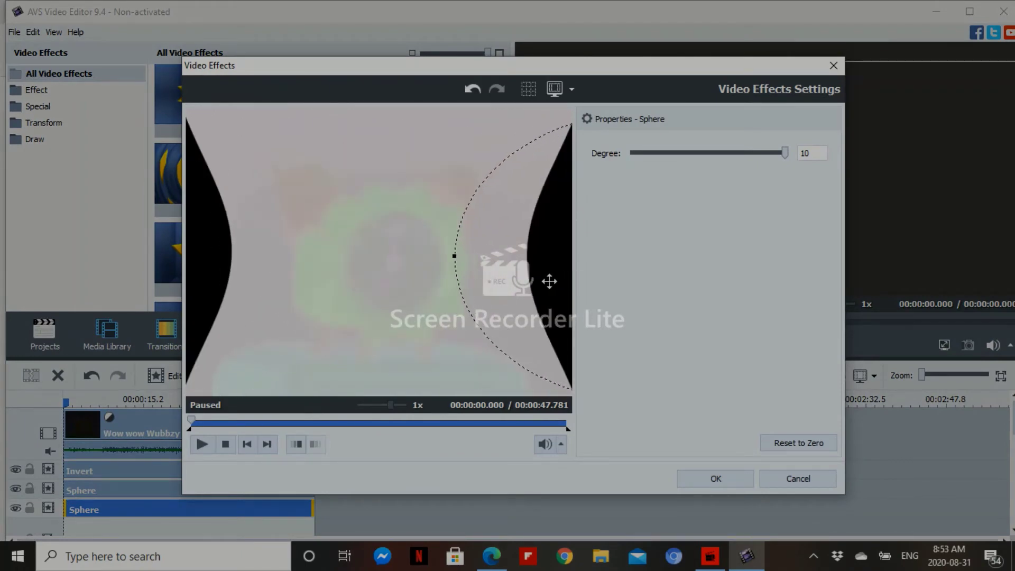
click(715, 478)
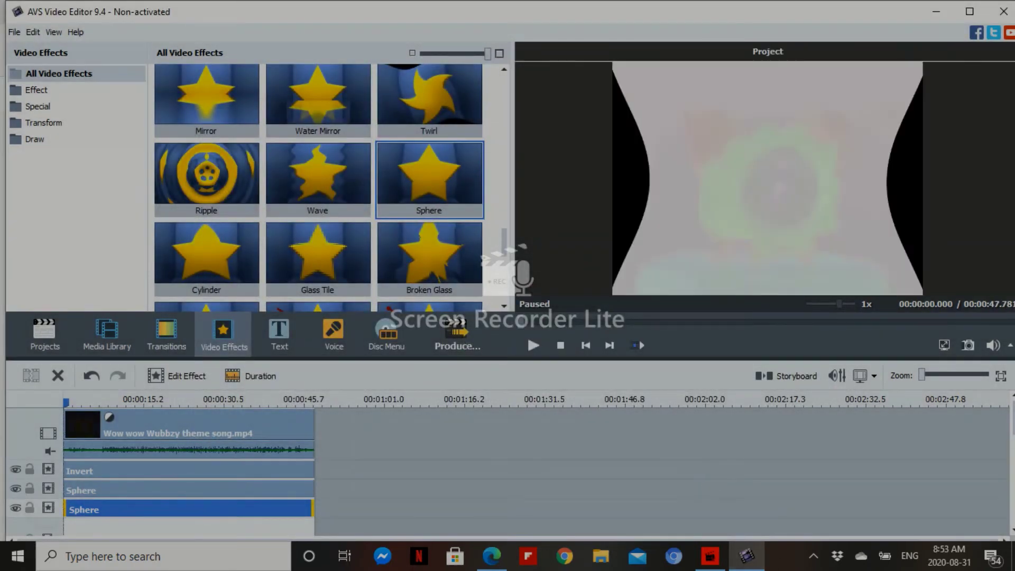
Add a fourth effects line and place the Mirror effect on it, trimmed to the clip's length.
right_click(47, 509)
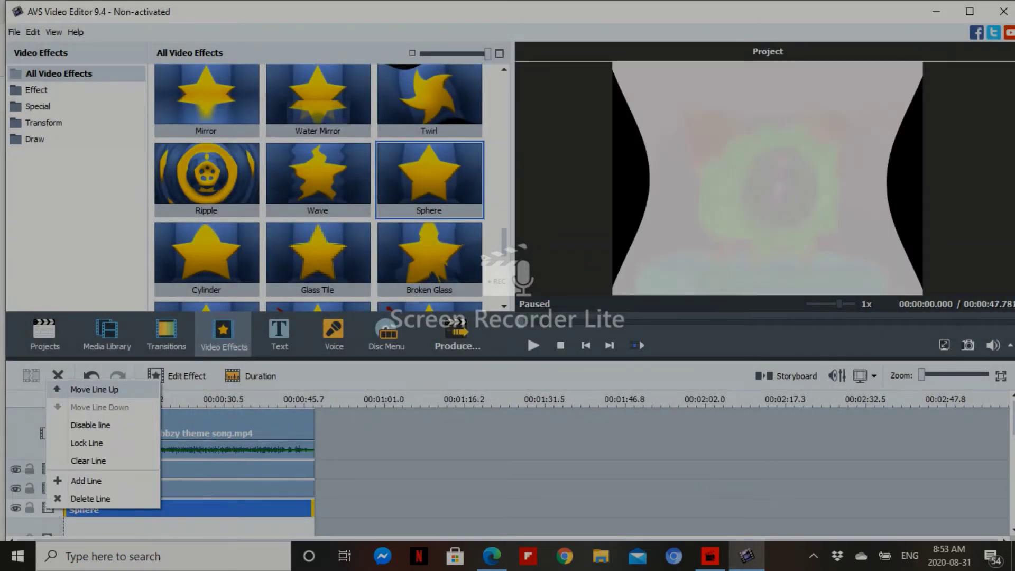
click(69, 480)
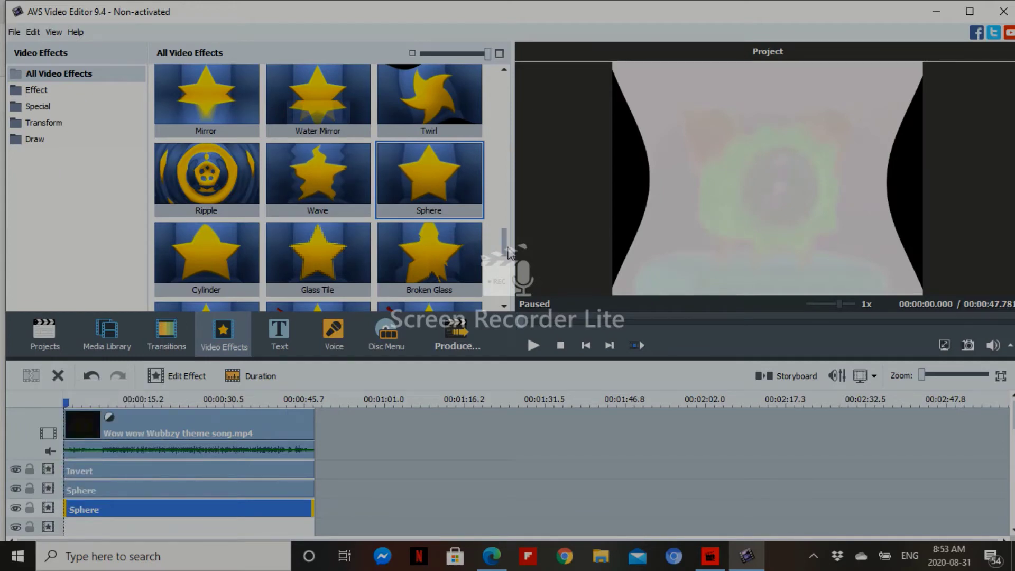
drag(508, 253, 497, 159)
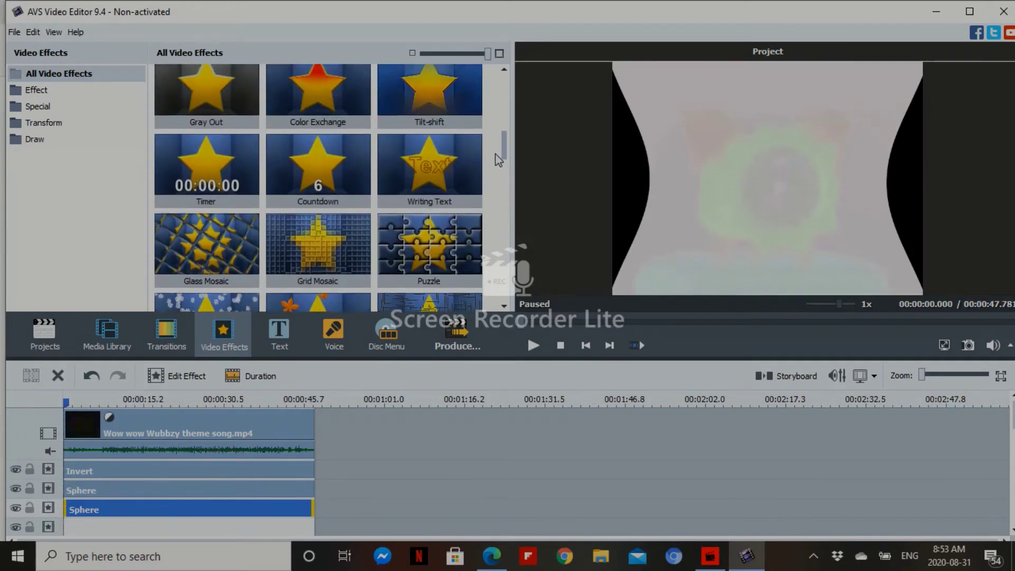
scroll(210, 182, down, 8)
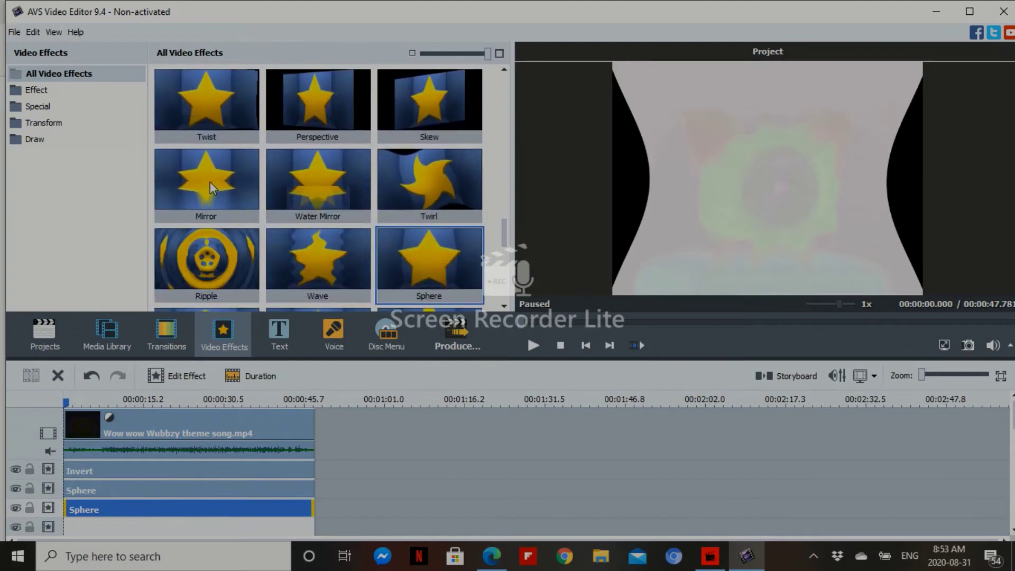
drag(211, 182, 63, 525)
click(305, 512)
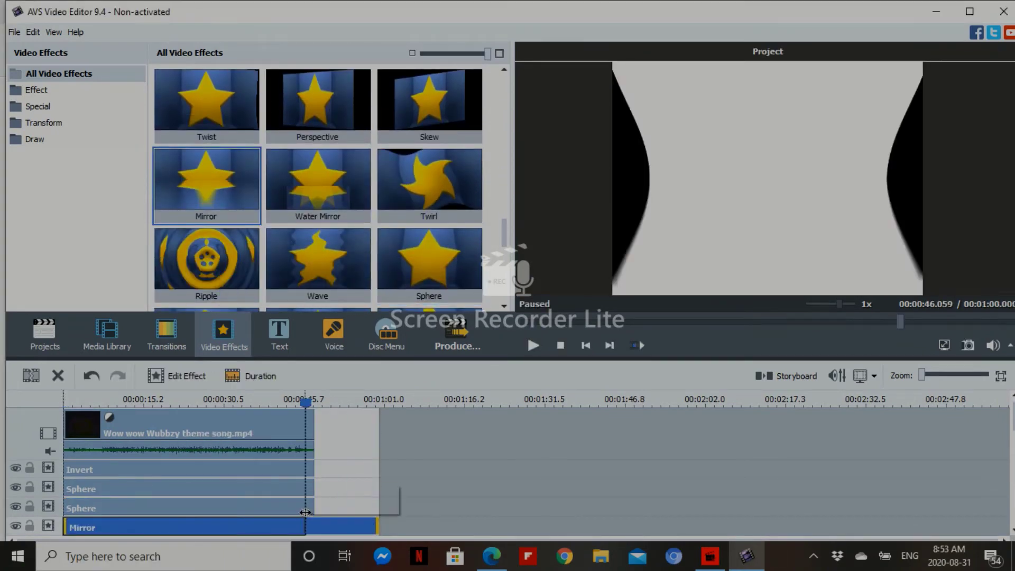
drag(305, 511, 314, 518)
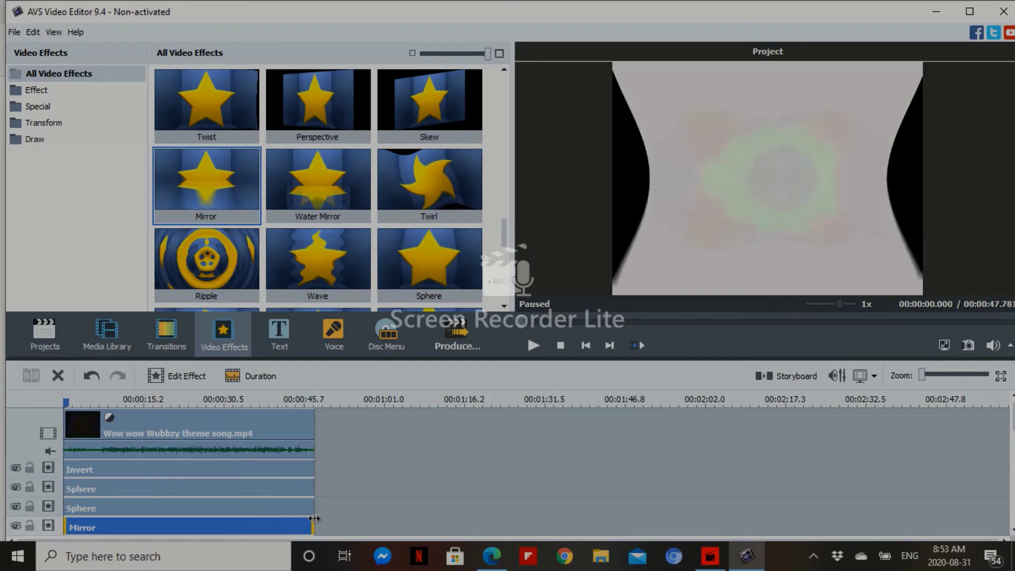
Change the Mirror effect's type to Right and check it at the beginning of the clip.
click(192, 375)
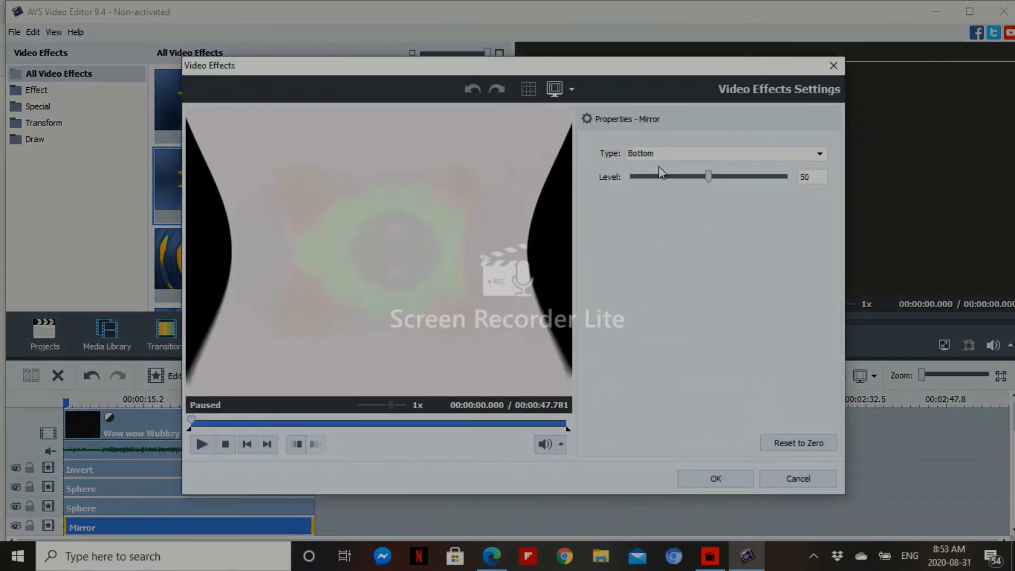
click(654, 154)
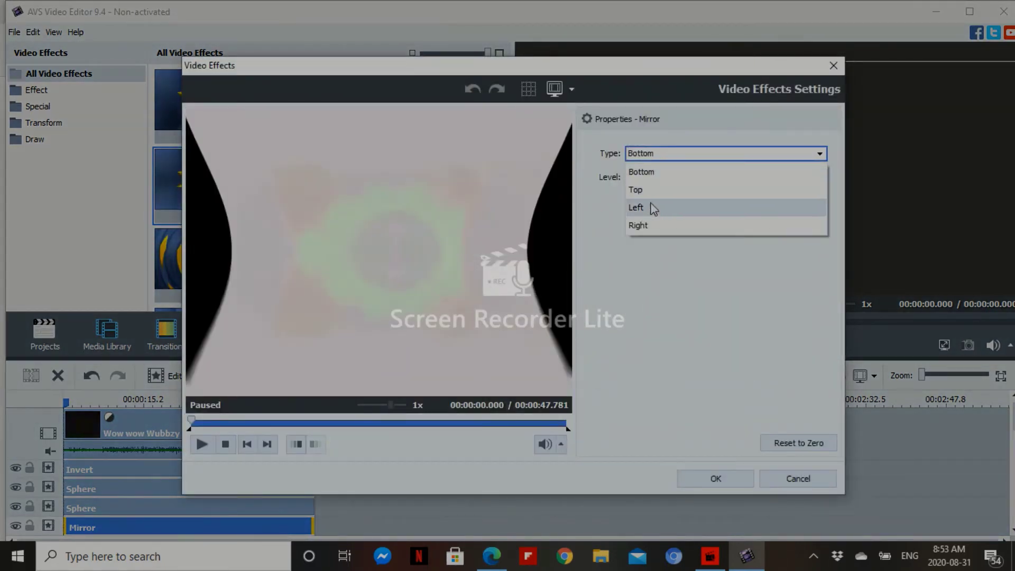
click(647, 225)
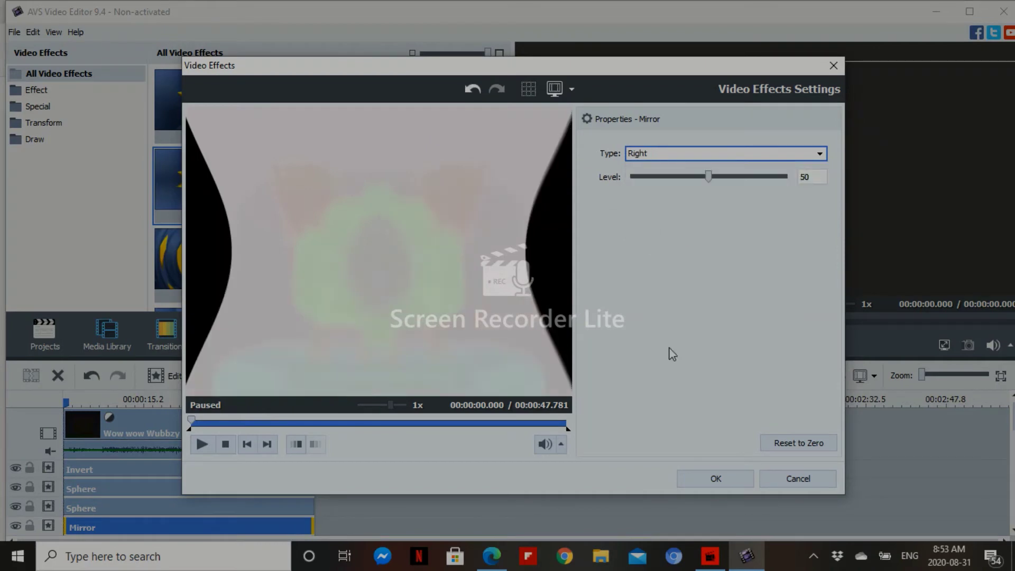
drag(368, 428, 201, 431)
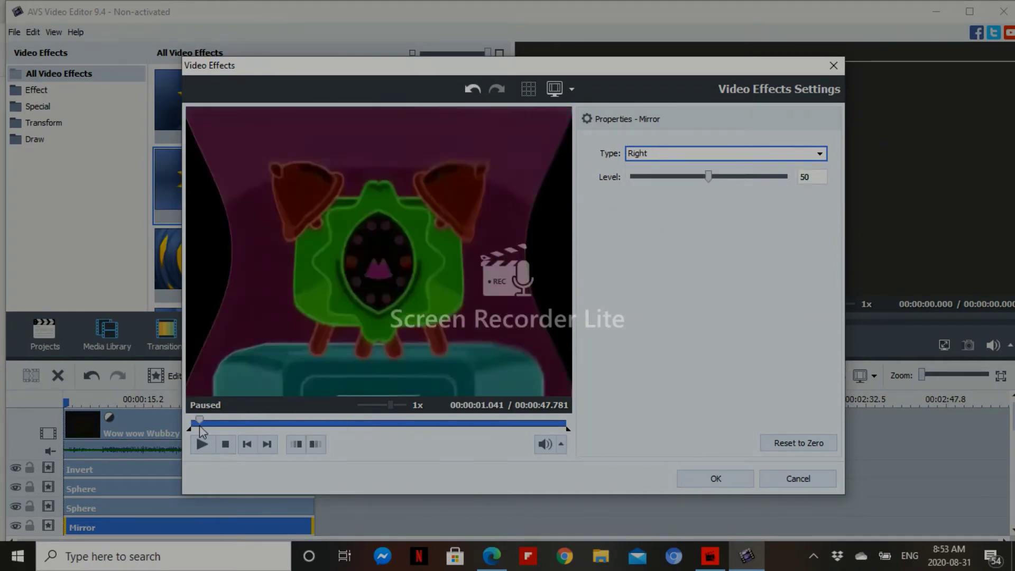
click(715, 478)
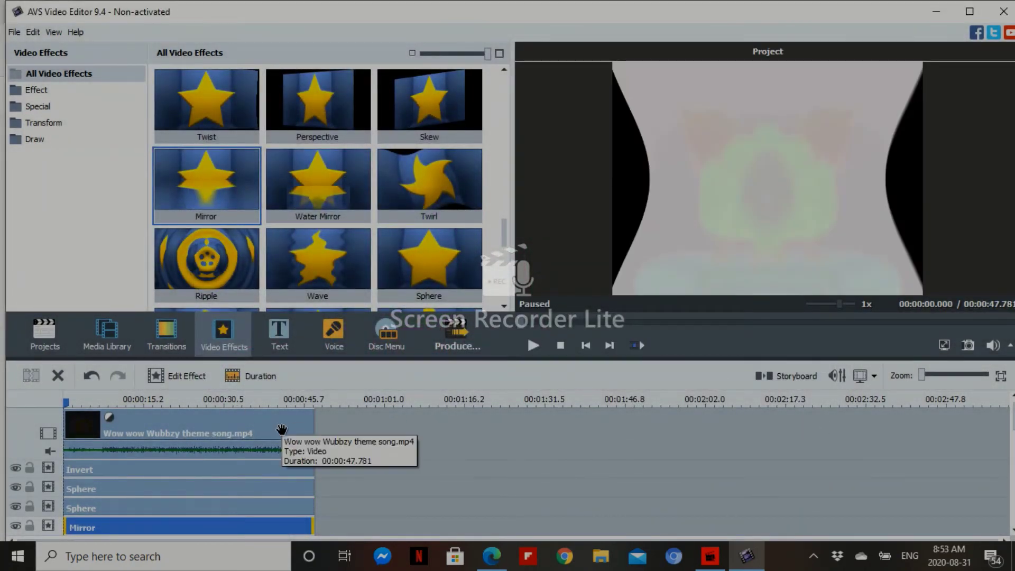
Amplify the theme song clip's audio with a gain of 12.
click(264, 430)
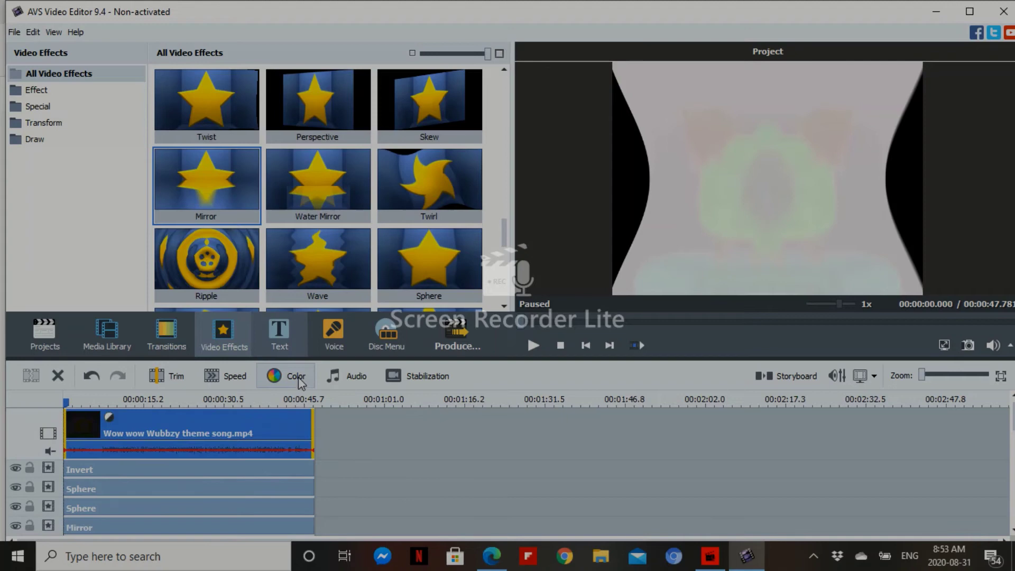
click(346, 374)
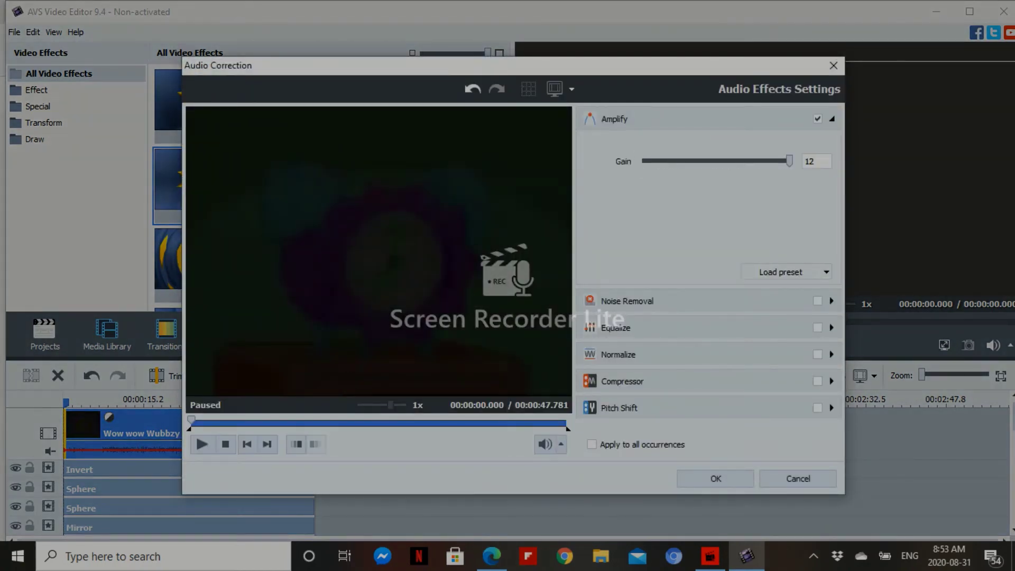
click(627, 301)
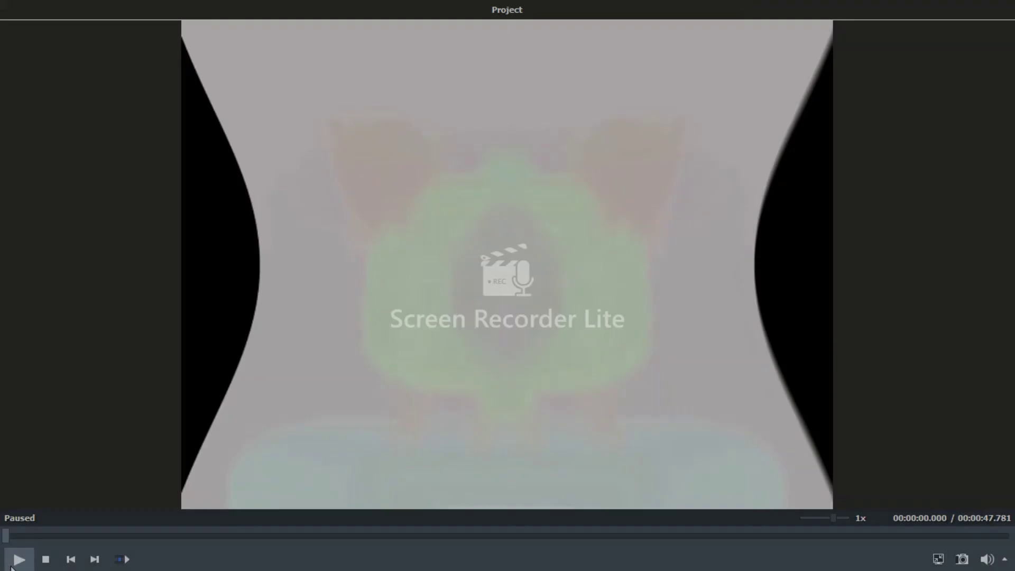
Play the project in the full-screen preview, return to the editor and switch to the screen recorder.
key(space)
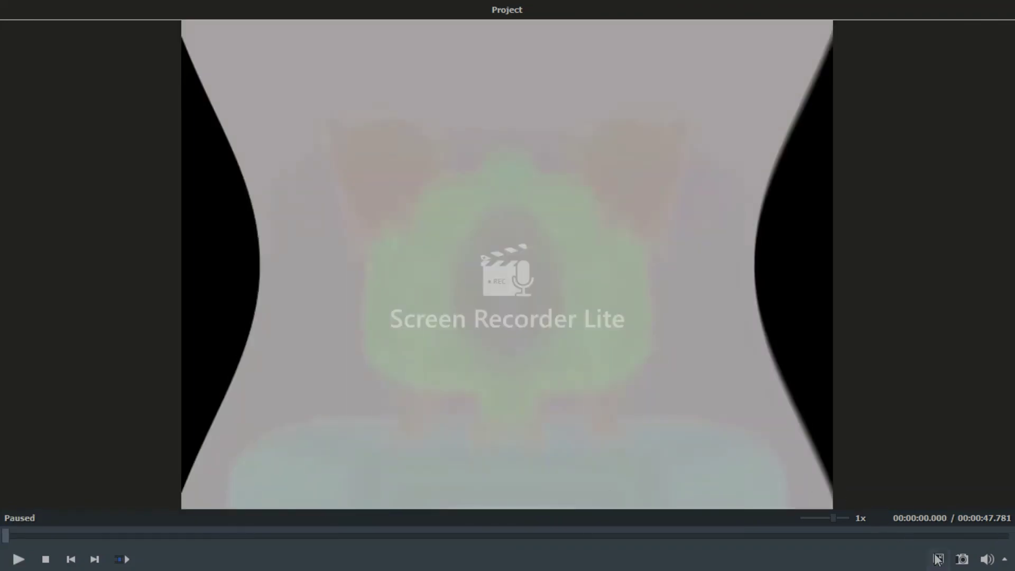
click(938, 559)
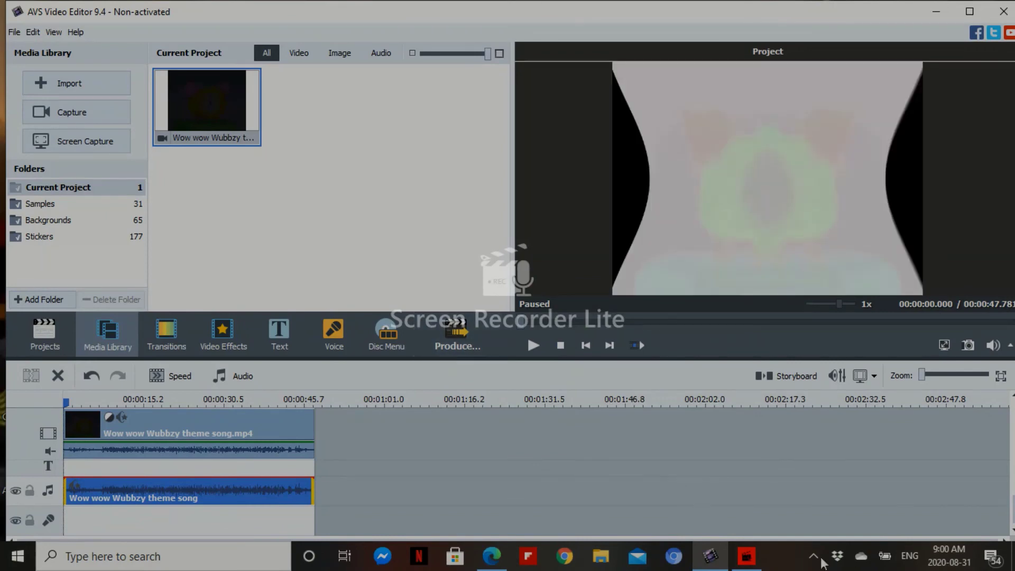
click(749, 560)
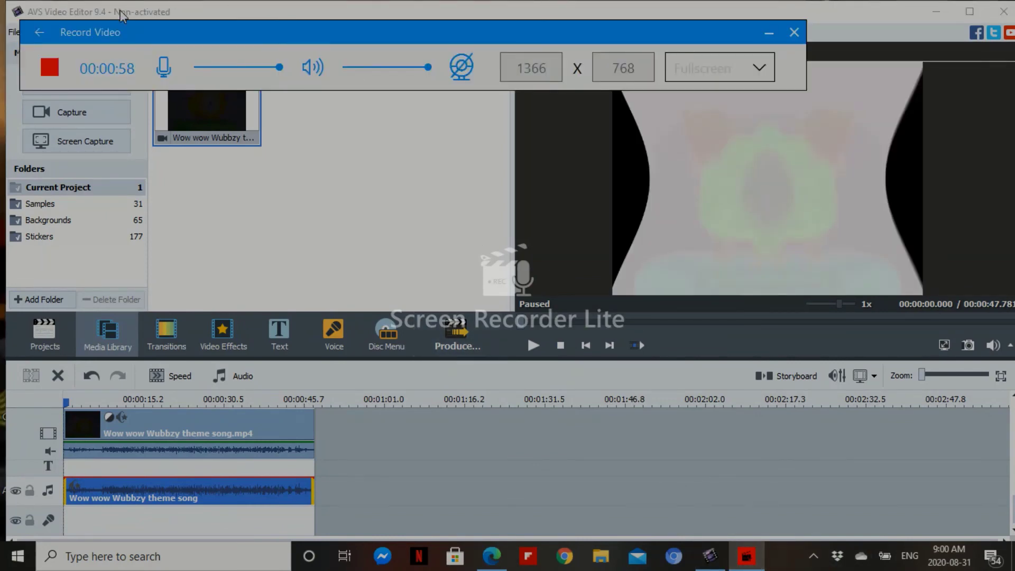